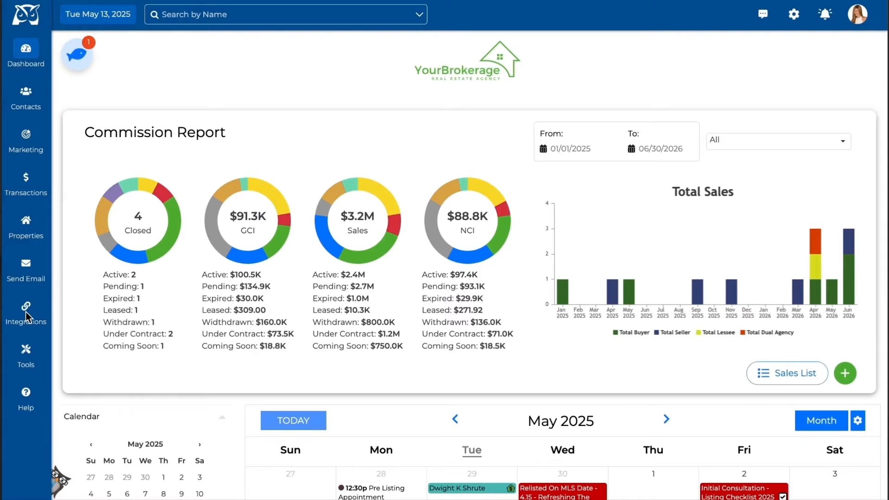
Open the integration settings and expand the BombBomb section
{"action": "left_click", "coordinate": [27, 309]}
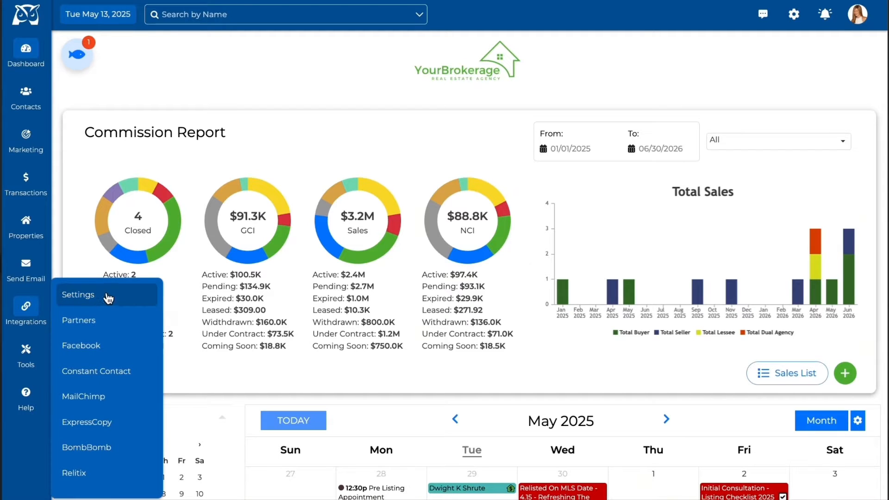
{"action": "left_click", "coordinate": [130, 296]}
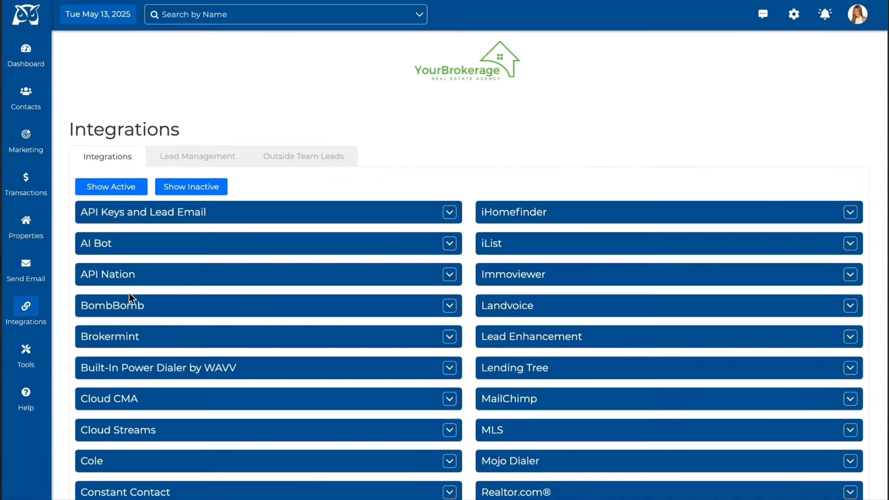
{"action": "left_click", "coordinate": [448, 307]}
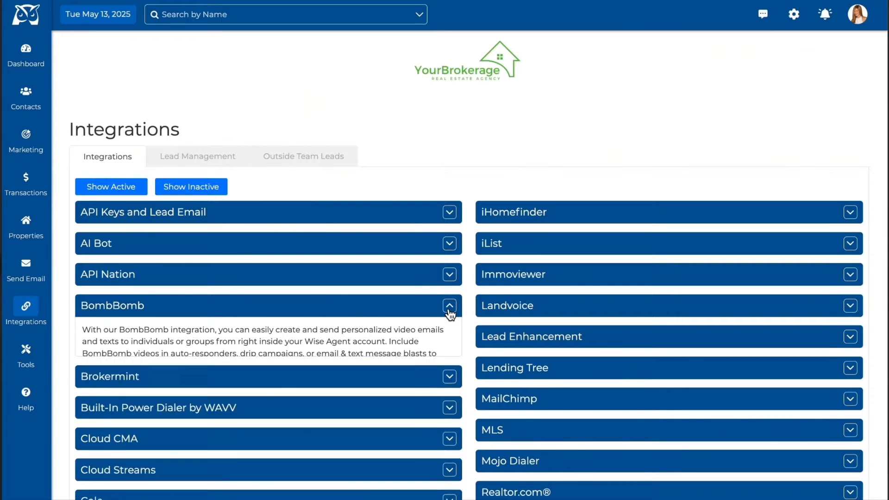
Activate the BombBomb integration with the account name wiseagentsupport and the API key, and check the connected account
{"action": "left_click", "coordinate": [170, 395]}
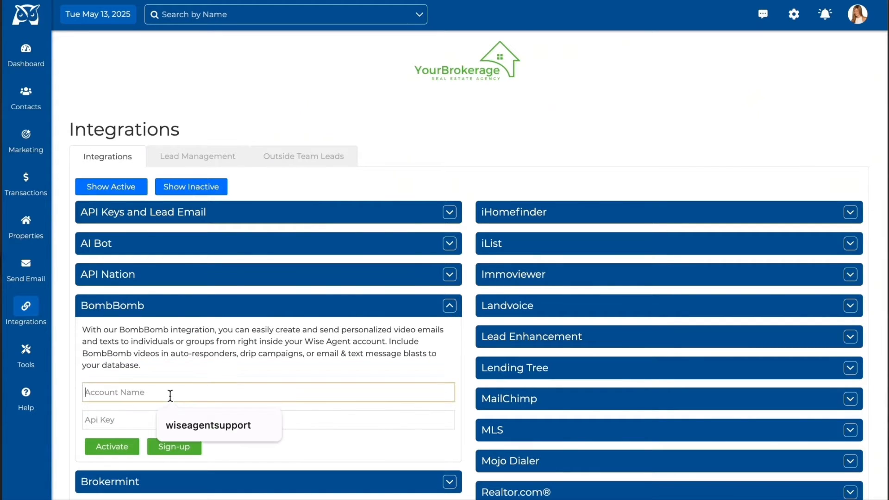
{"action": "left_click", "coordinate": [185, 424]}
{"action": "left_click", "coordinate": [159, 419]}
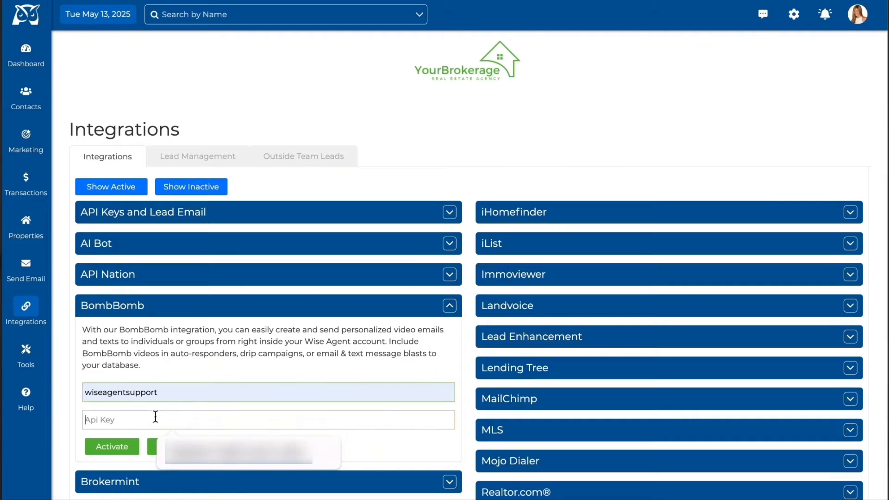
{"action": "key", "text": "ctrl+v"}
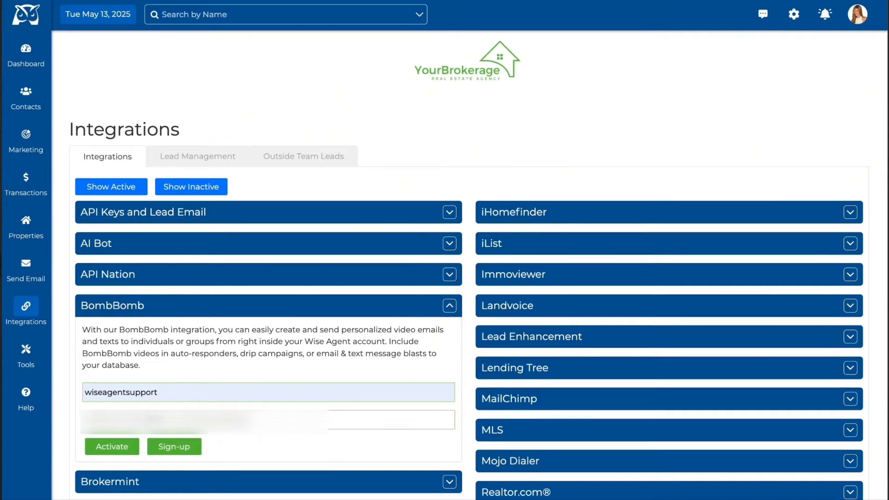
{"action": "left_click", "coordinate": [119, 449]}
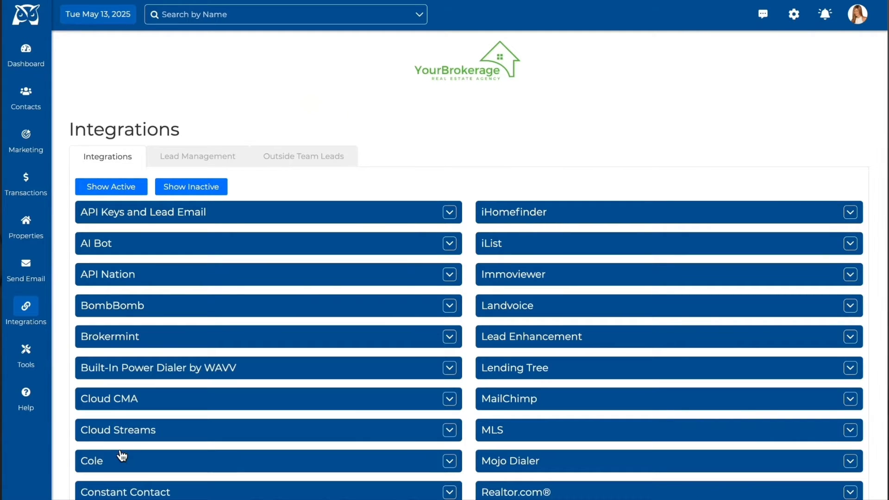
{"action": "left_click", "coordinate": [450, 306]}
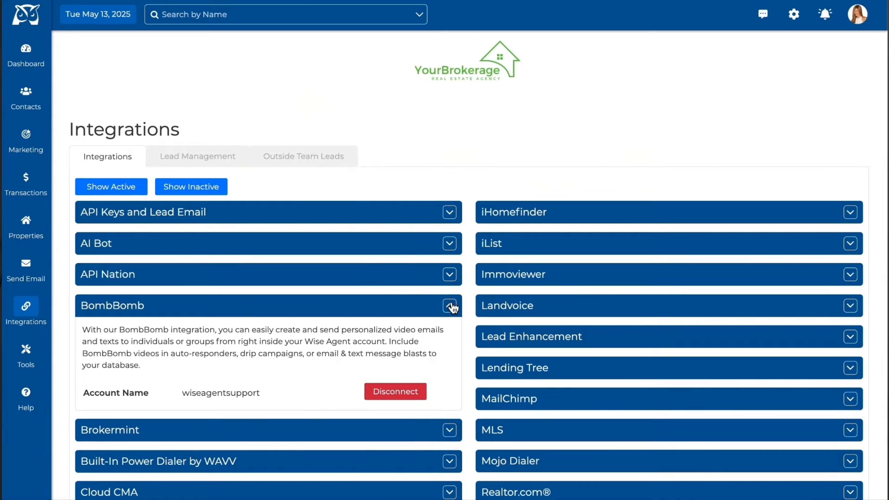
{"action": "left_click", "coordinate": [450, 307]}
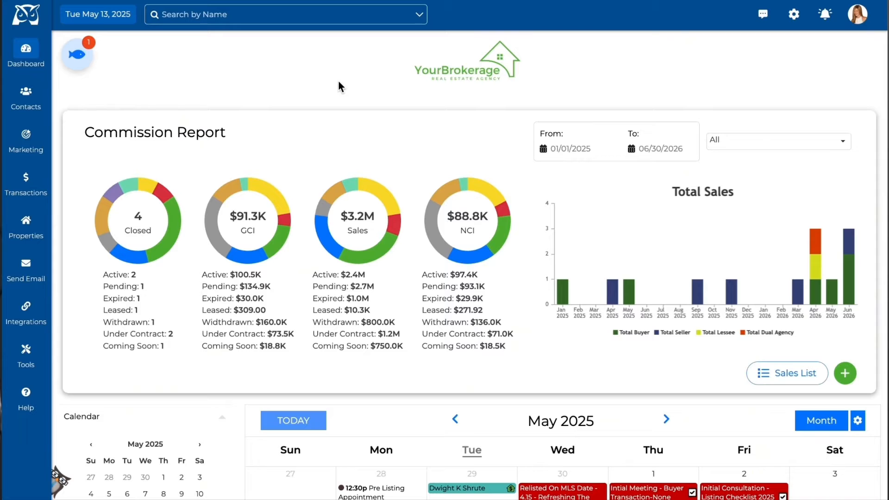
Filter the contact list to show only contacts whose category is BombBomb
{"action": "left_click", "coordinate": [29, 101]}
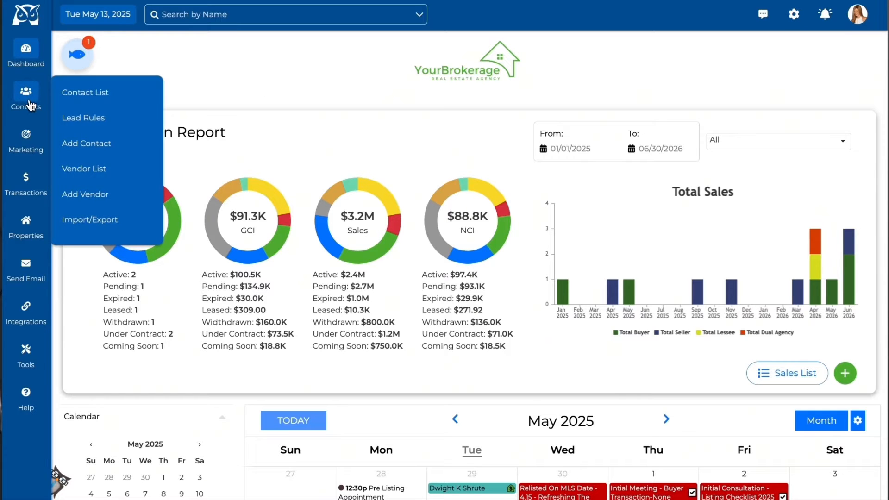
{"action": "left_click", "coordinate": [140, 96]}
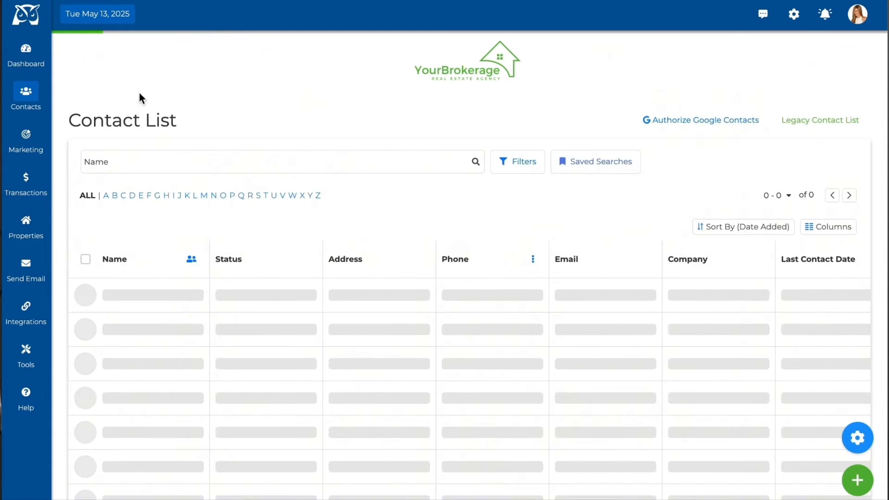
{"action": "left_click", "coordinate": [502, 167]}
{"action": "left_click", "coordinate": [222, 199]}
{"action": "left_click", "coordinate": [232, 246]}
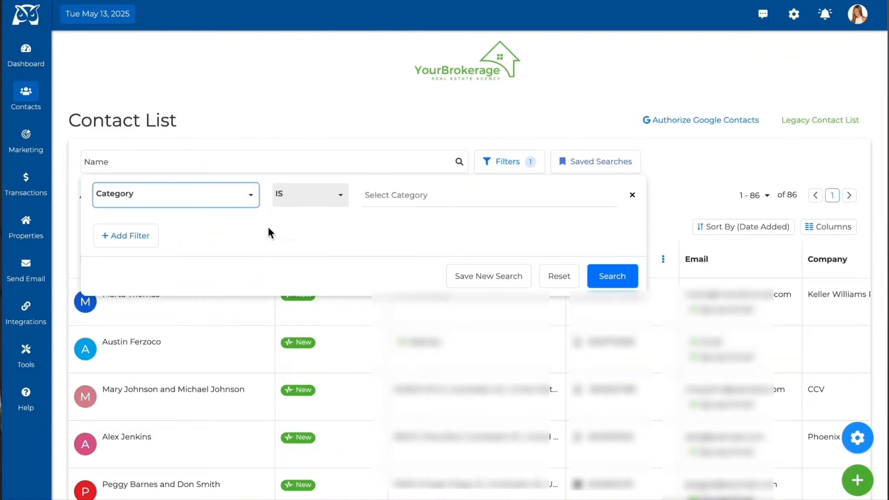
{"action": "left_click", "coordinate": [401, 198]}
{"action": "type", "text": "bo"}
{"action": "left_click", "coordinate": [487, 216]}
{"action": "left_click", "coordinate": [598, 274]}
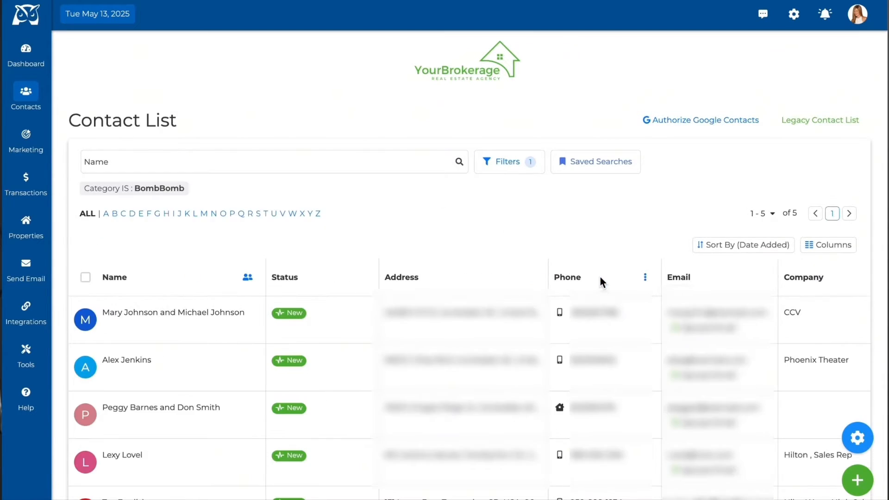
Select only the first two filtered contacts and start sending them a BombBomb video
{"action": "left_click", "coordinate": [87, 279]}
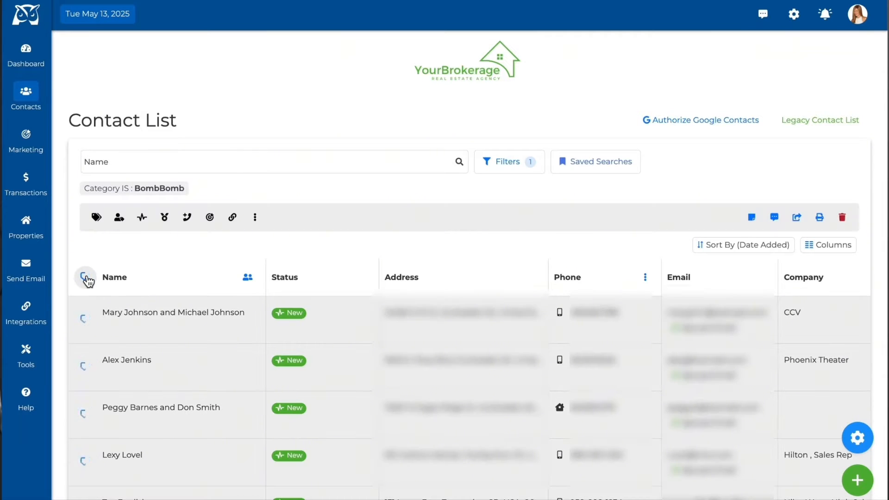
{"action": "left_click", "coordinate": [87, 279]}
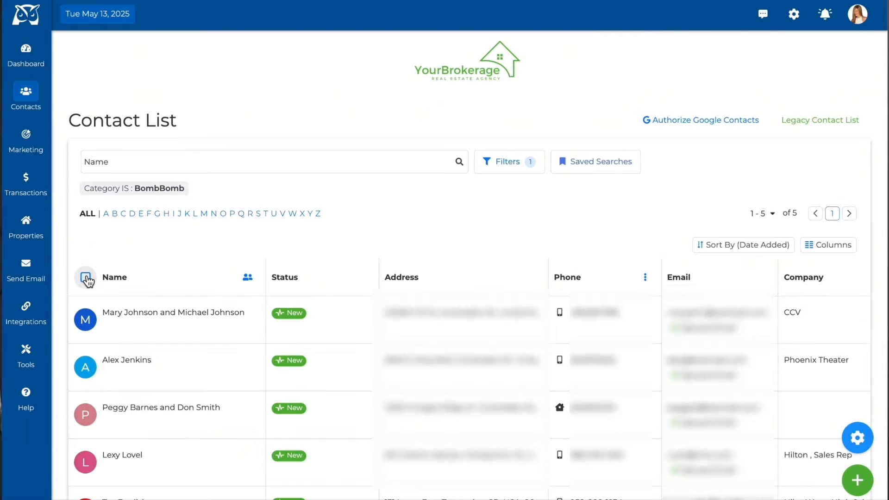
{"action": "left_click", "coordinate": [86, 322]}
{"action": "left_click", "coordinate": [86, 368]}
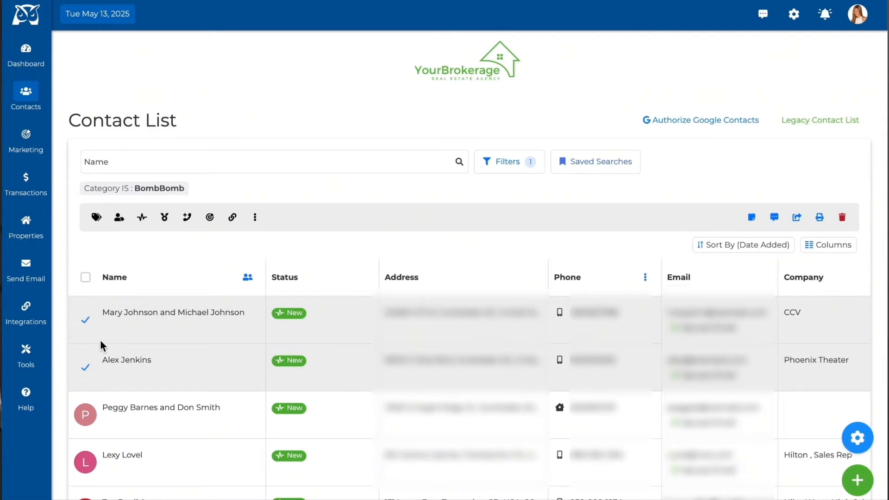
{"action": "left_click", "coordinate": [233, 218]}
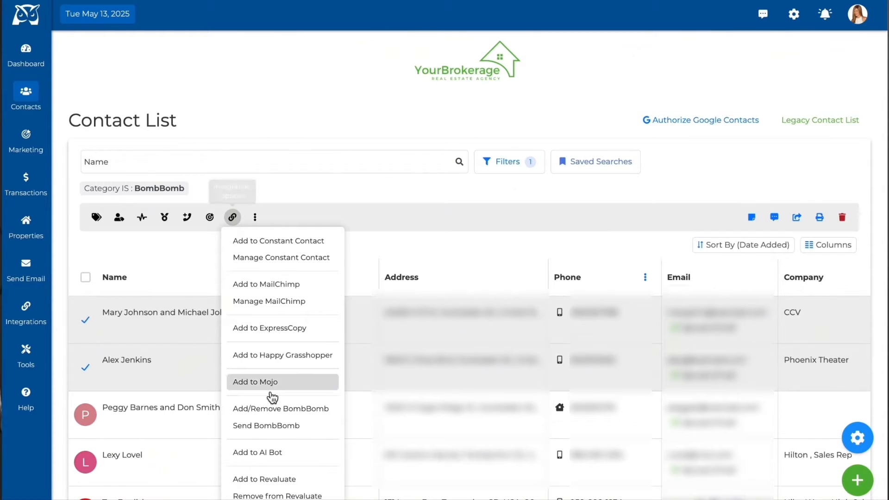
{"action": "left_click", "coordinate": [331, 430]}
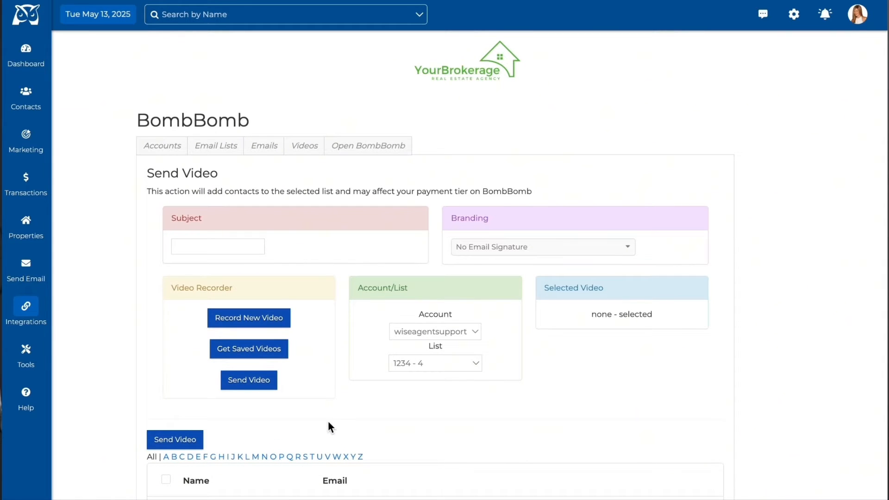
Set the video email's subject to "Don't Forget To Register!" and its branding to Default Email Signature
{"action": "left_click", "coordinate": [231, 247]}
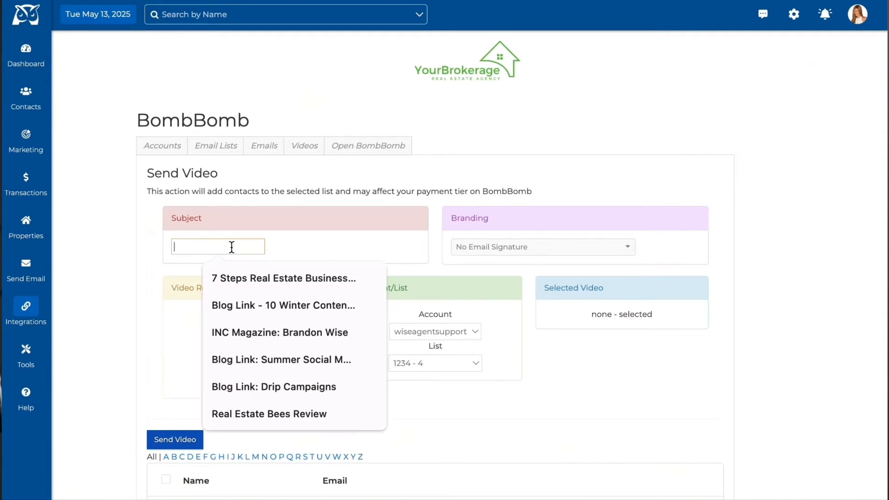
{"action": "type", "text": "Don't Forget T"}
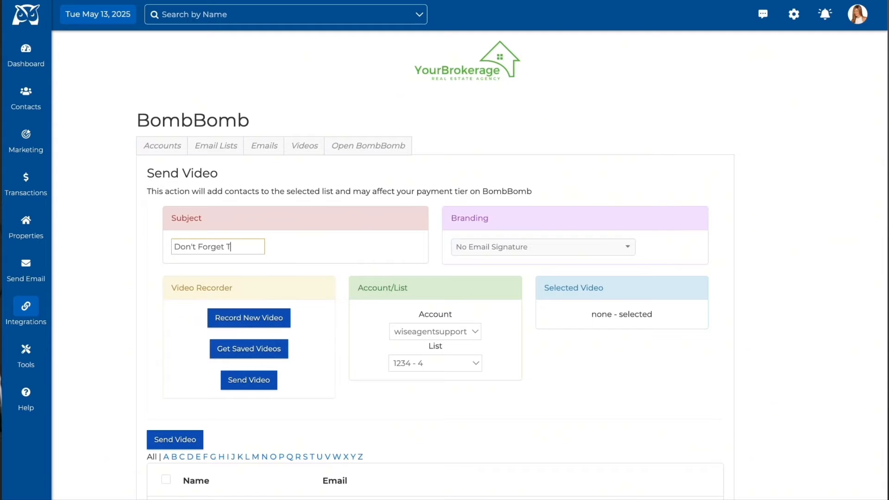
{"action": "type", "text": "o Register"}
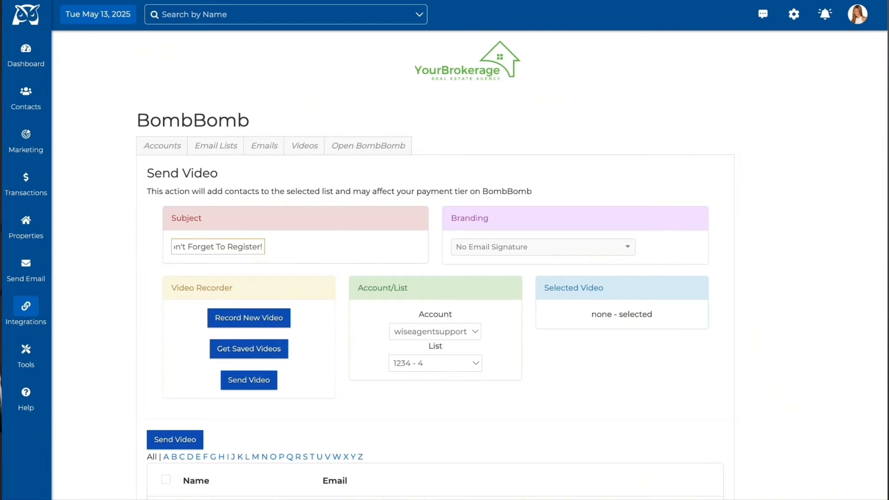
{"action": "type", "text": "!"}
{"action": "left_click", "coordinate": [316, 270]}
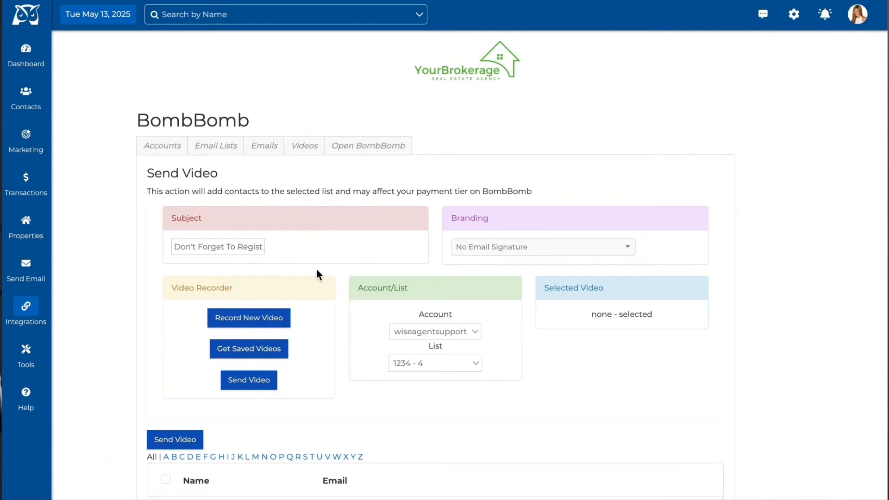
{"action": "left_click", "coordinate": [515, 250]}
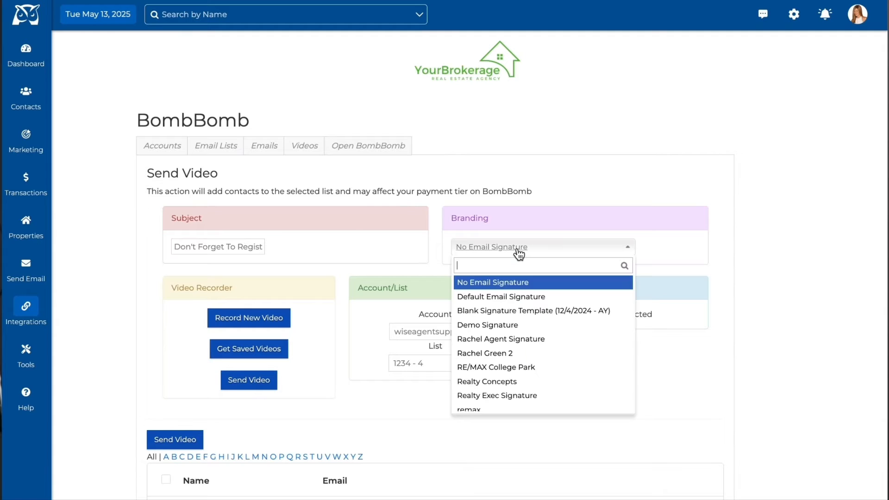
{"action": "left_click", "coordinate": [566, 299]}
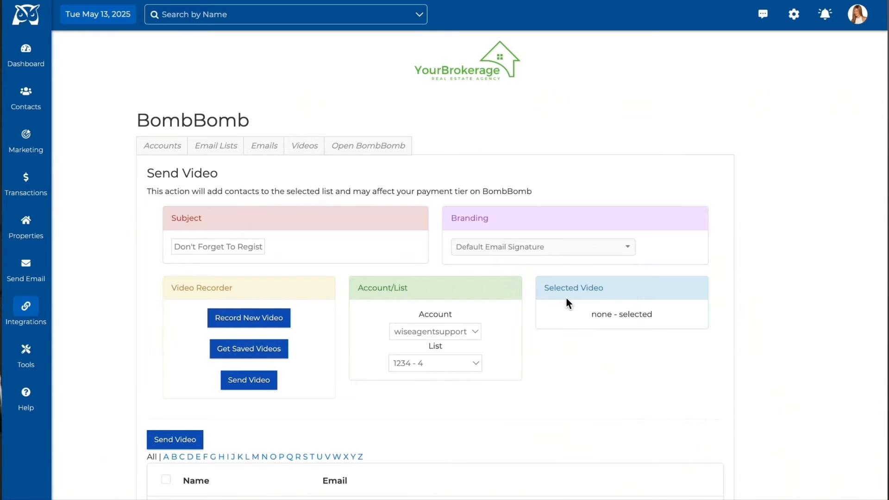
Choose the wiseagentsupport account and the 1234 list for sending the video
{"action": "left_click", "coordinate": [284, 324]}
{"action": "left_click", "coordinate": [287, 350]}
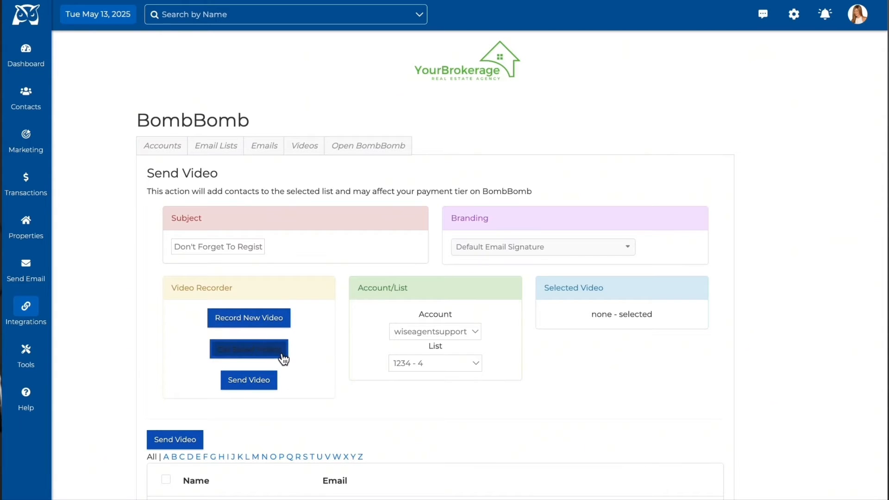
{"action": "left_click", "coordinate": [477, 332]}
{"action": "left_click", "coordinate": [477, 333]}
{"action": "left_click", "coordinate": [478, 363]}
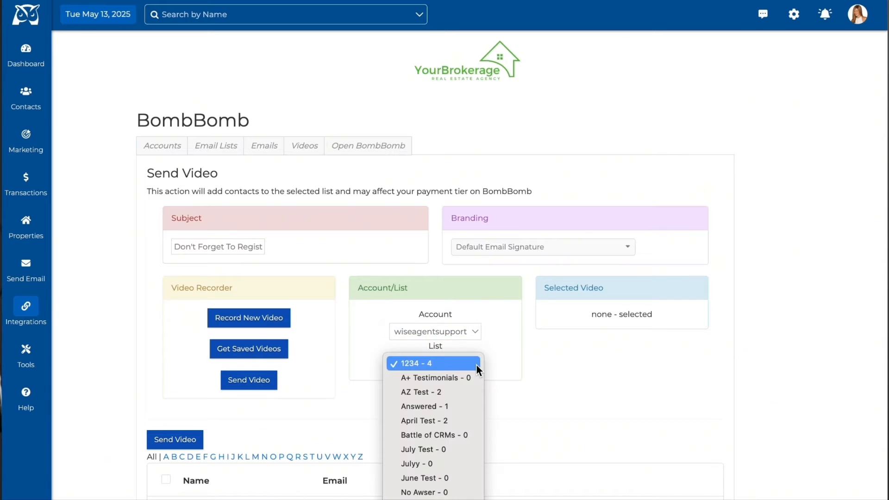
{"action": "left_click", "coordinate": [476, 364]}
Pick the saved video "Dont Forget to Finish Registering!" and send it to the checked recipients
{"action": "left_click", "coordinate": [266, 354]}
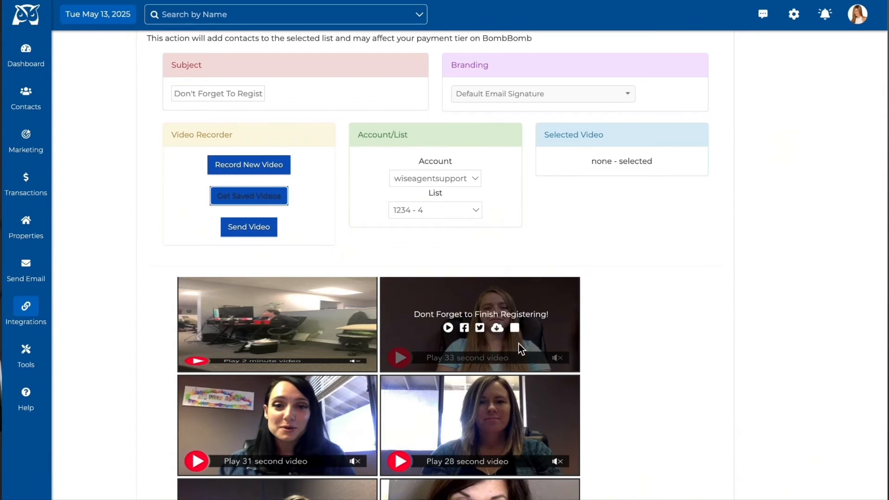
{"action": "left_click", "coordinate": [516, 329]}
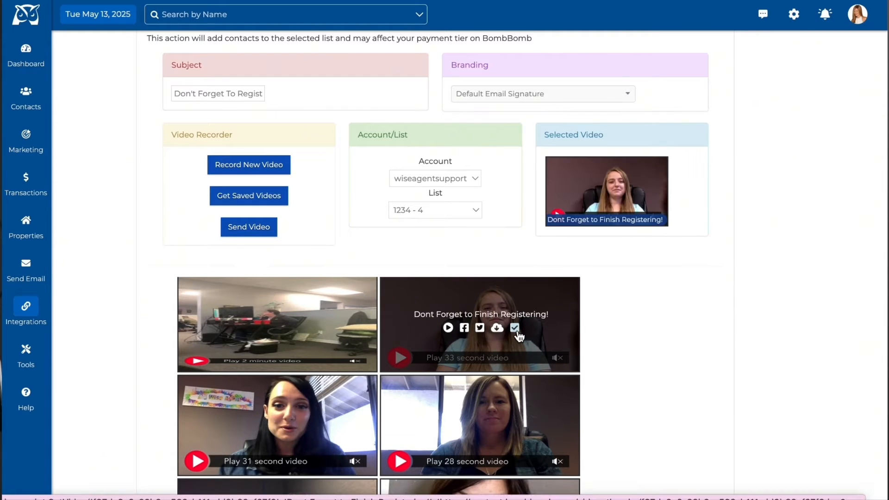
{"action": "scroll", "coordinate": [824, 361], "scroll_direction": "down", "scroll_amount": 3}
{"action": "scroll", "coordinate": [825, 364], "scroll_direction": "down", "scroll_amount": 3}
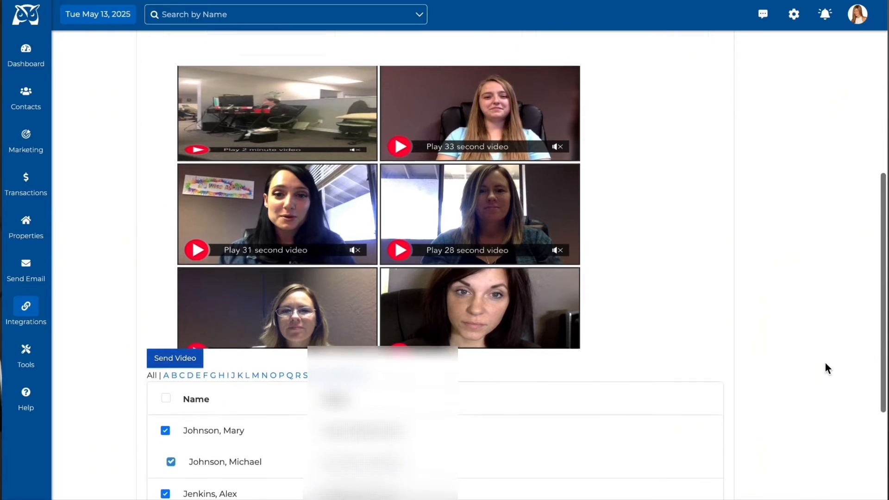
{"action": "left_click", "coordinate": [198, 460]}
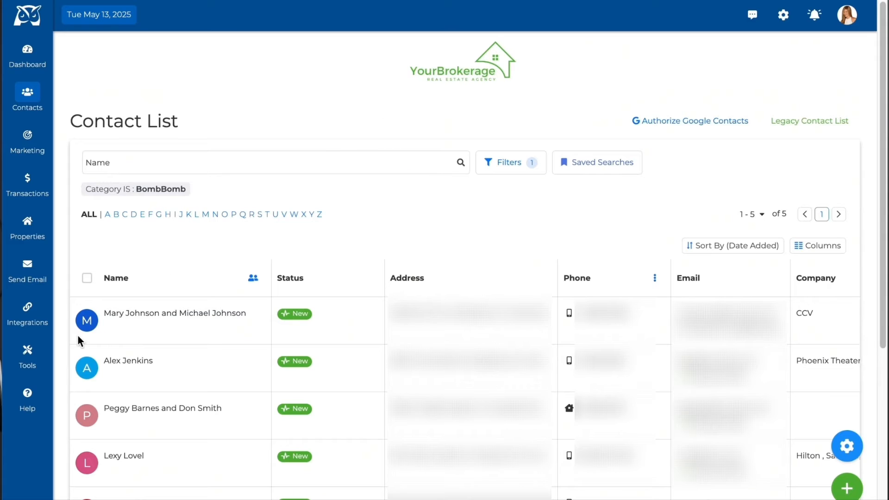
Start a text message to the first two contacts in the list and attach the 33-second BombBomb video
{"action": "left_click", "coordinate": [86, 324]}
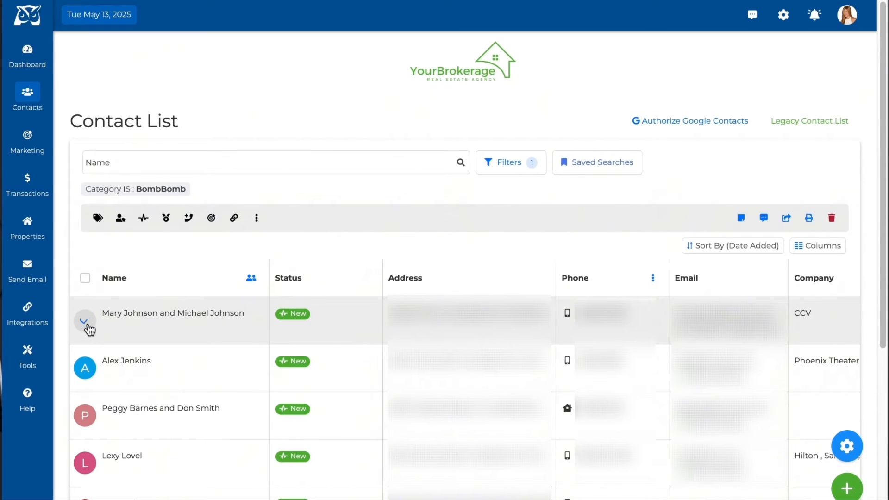
{"action": "left_click", "coordinate": [86, 369]}
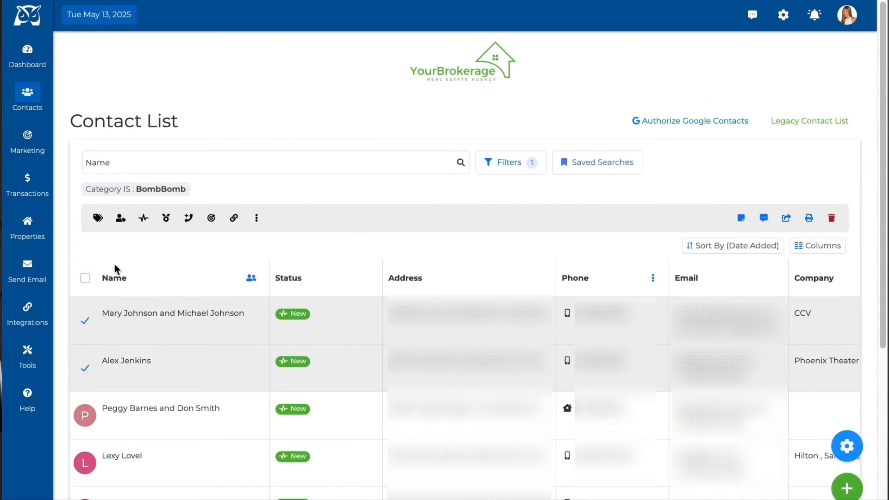
{"action": "left_click", "coordinate": [764, 219]}
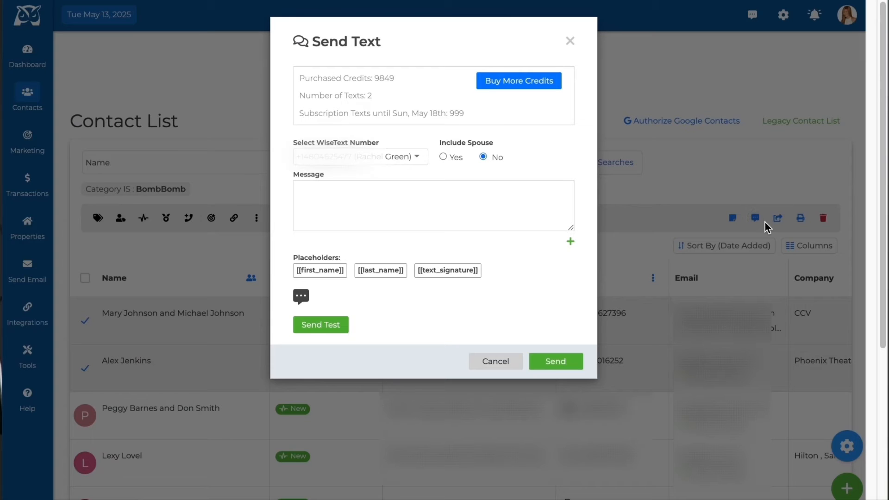
{"action": "left_click", "coordinate": [305, 298]}
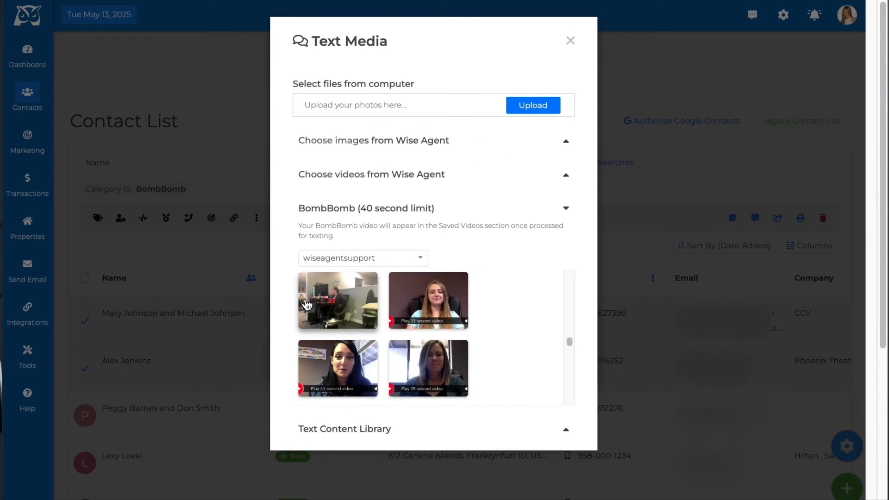
{"action": "left_click", "coordinate": [452, 311]}
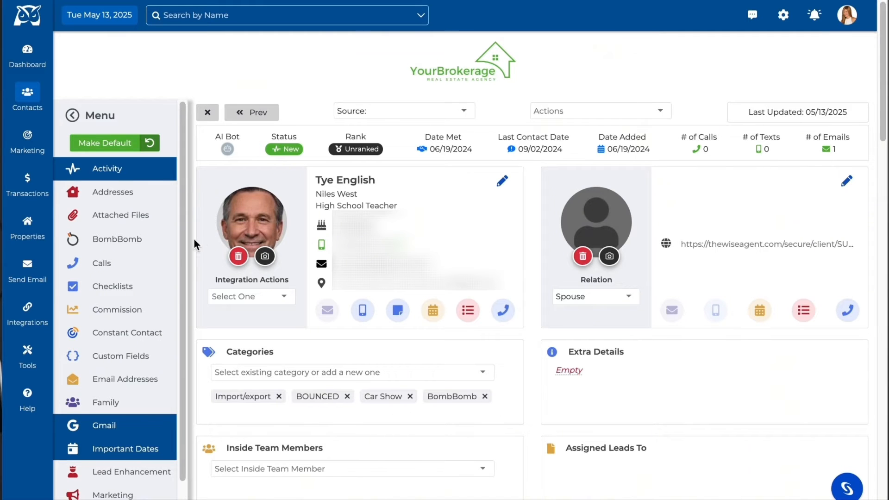
Show the BombBomb section on the contact's record and add the contact to the wiseagentsupport account's 1234 list
{"action": "left_click", "coordinate": [151, 242]}
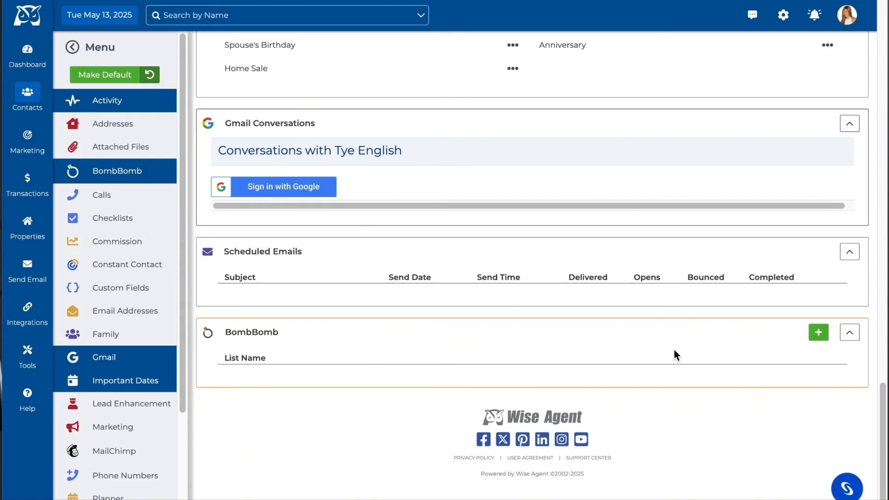
{"action": "left_click", "coordinate": [818, 333]}
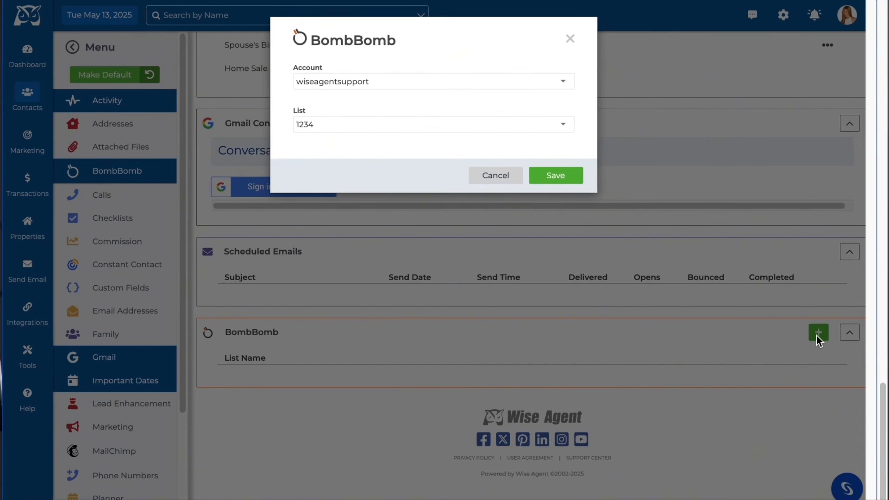
{"action": "left_click", "coordinate": [554, 182]}
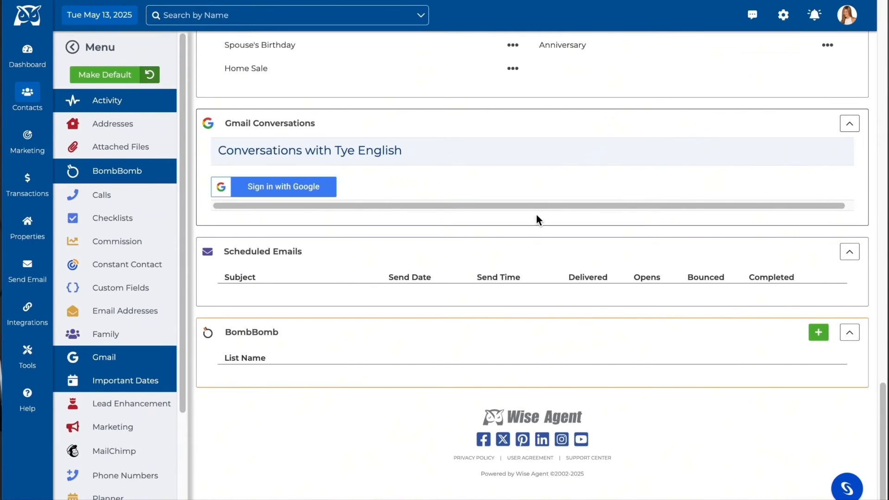
Start a BombBomb video for the contact through the integration actions and allow camera and microphone use while visiting the site
{"action": "scroll", "coordinate": [529, 248], "scroll_direction": "up", "scroll_amount": 10}
{"action": "scroll", "coordinate": [528, 248], "scroll_direction": "down", "scroll_amount": 1}
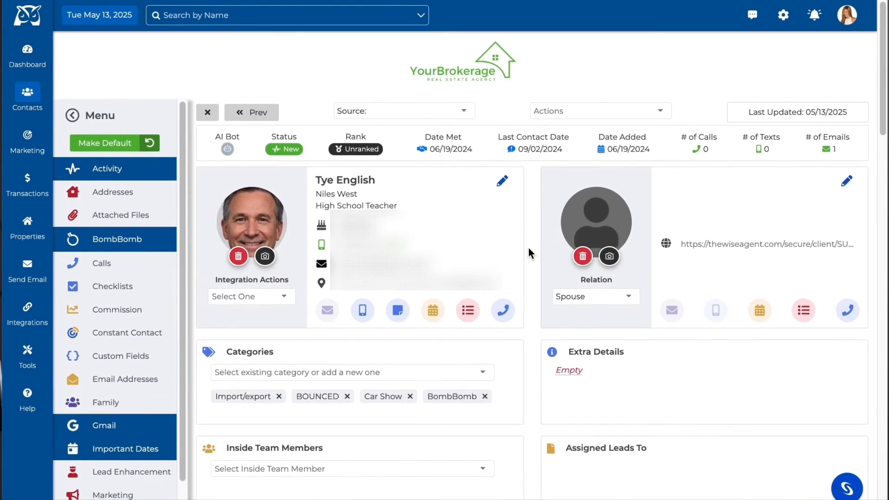
{"action": "left_click", "coordinate": [286, 302]}
{"action": "scroll", "coordinate": [262, 370], "scroll_direction": "down", "scroll_amount": 4}
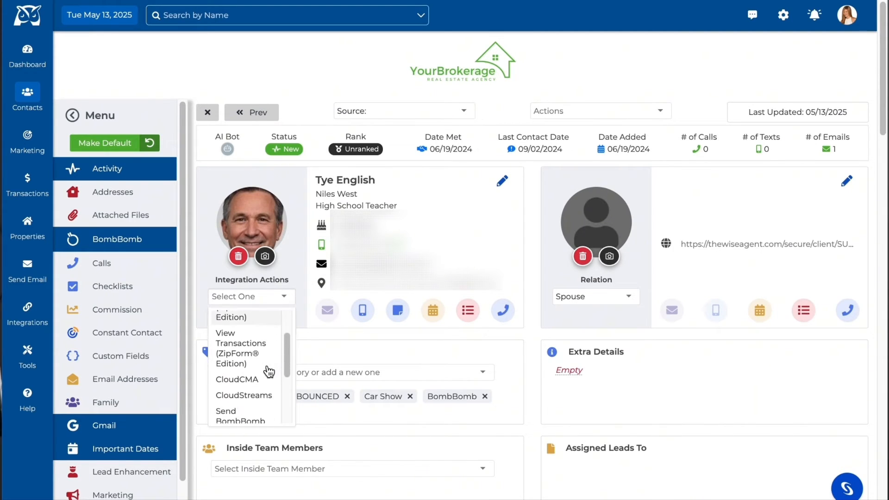
{"action": "left_click", "coordinate": [251, 349]}
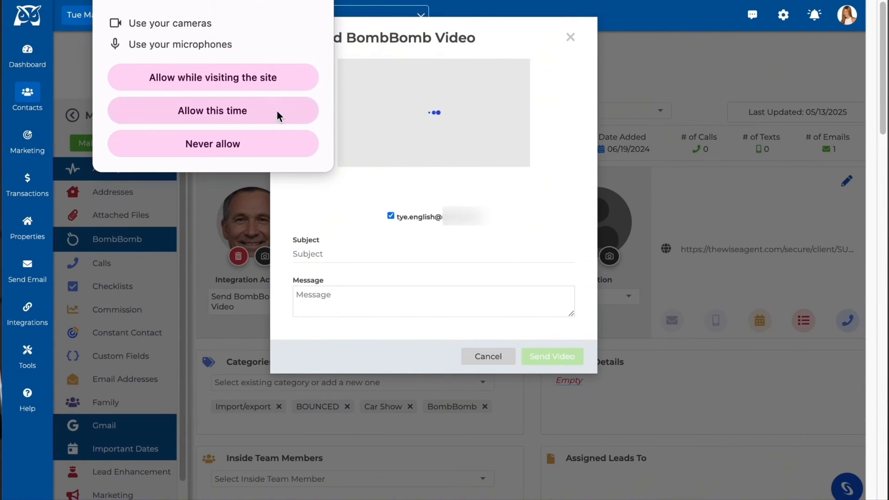
{"action": "left_click", "coordinate": [276, 79]}
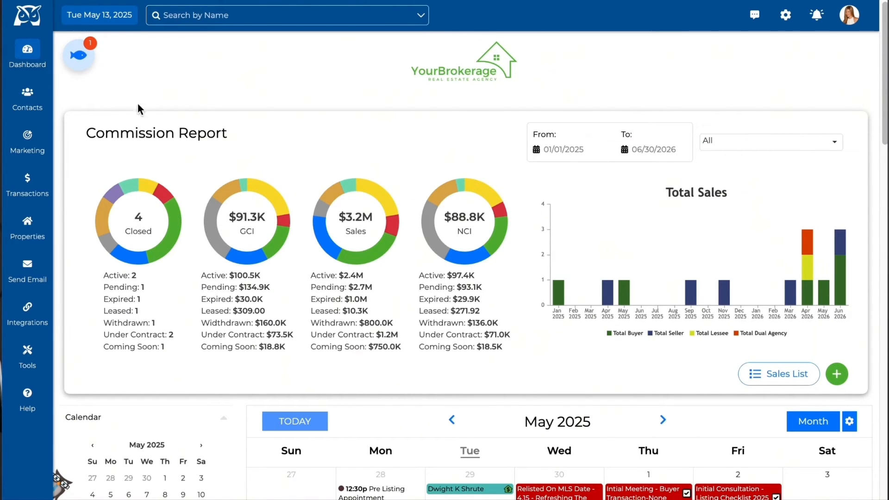
Enable the email auto response in the Open House 123 street lead rule and add the "Don't Forget to Finish Registering!" video
{"action": "mouse_move", "coordinate": [37, 109]}
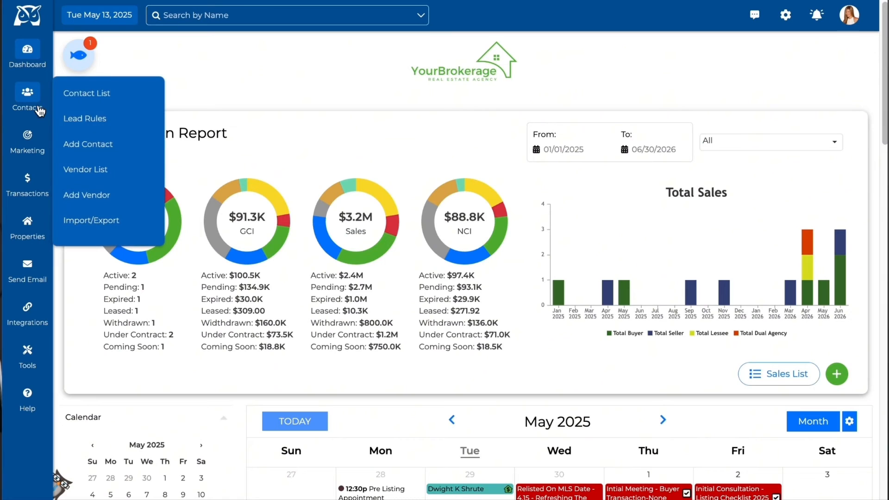
{"action": "left_click", "coordinate": [134, 125]}
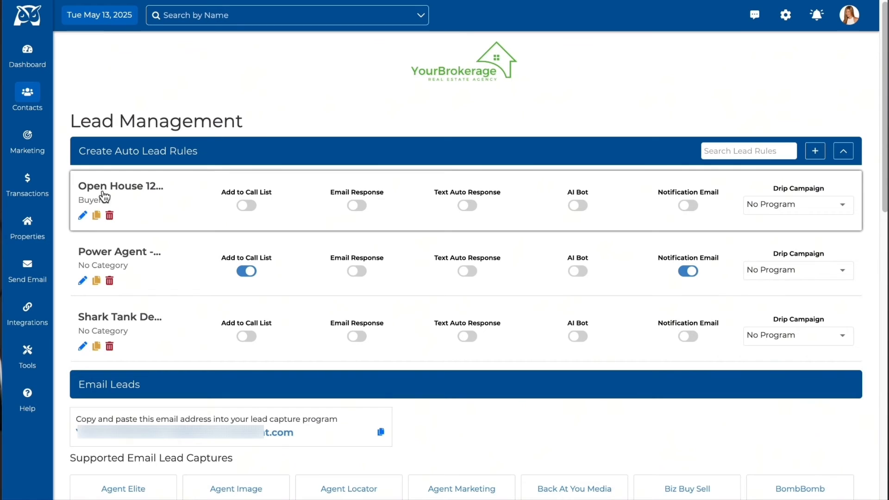
{"action": "left_click", "coordinate": [83, 216]}
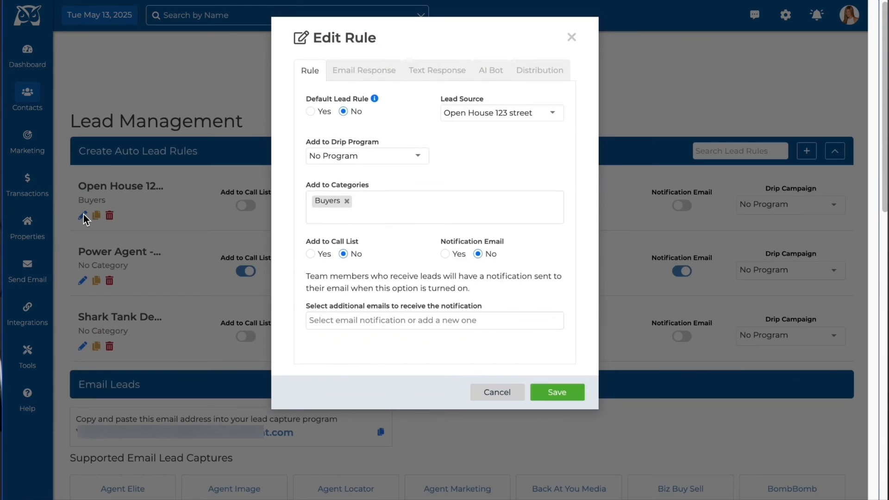
{"action": "left_click", "coordinate": [365, 69]}
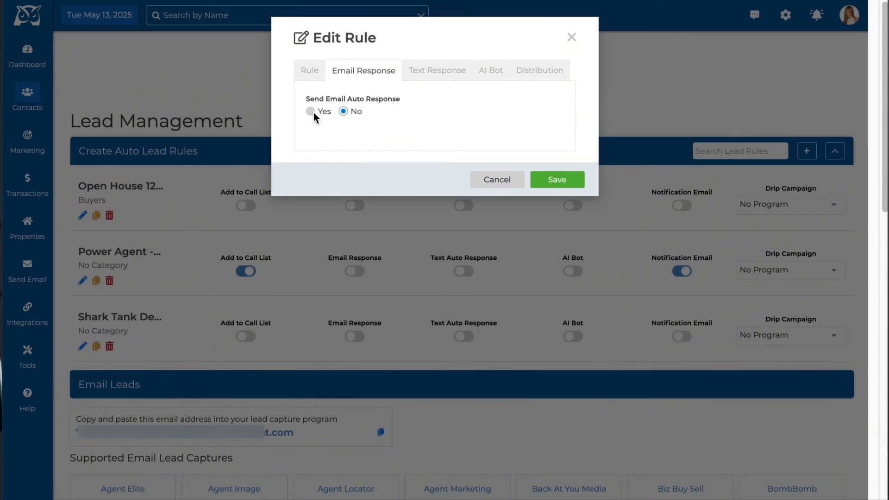
{"action": "left_click", "coordinate": [313, 113]}
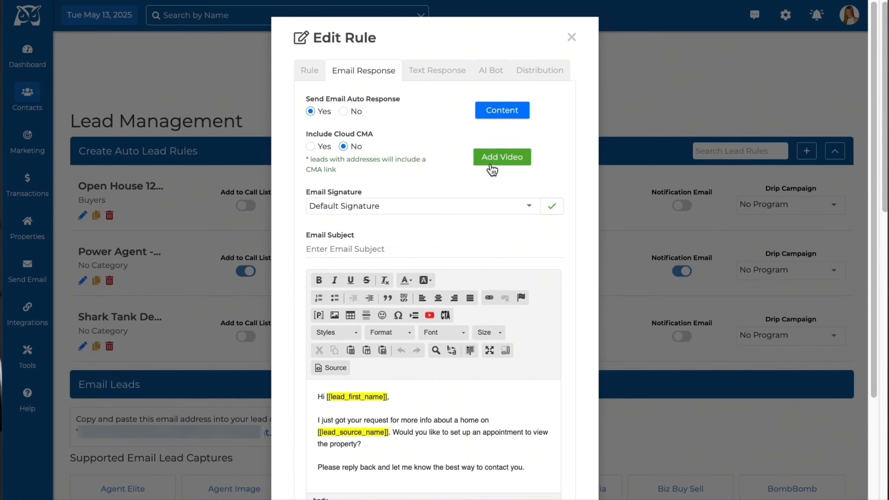
{"action": "left_click", "coordinate": [506, 164]}
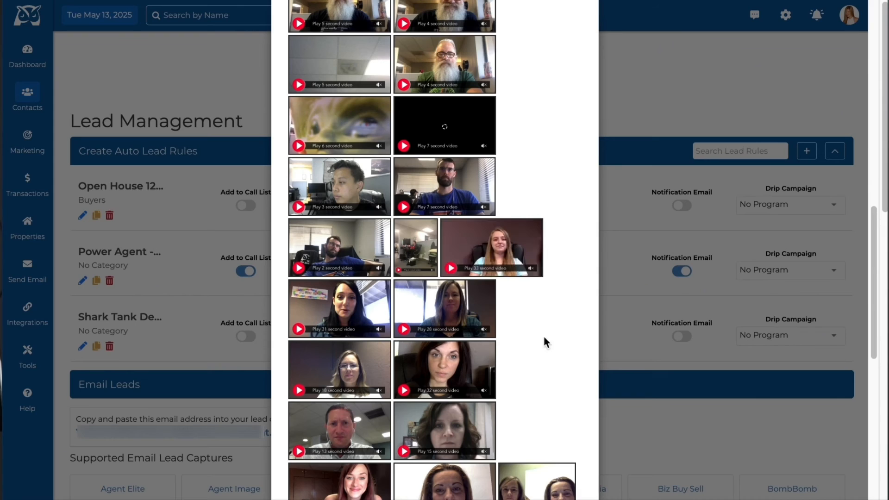
{"action": "left_click", "coordinate": [496, 253]}
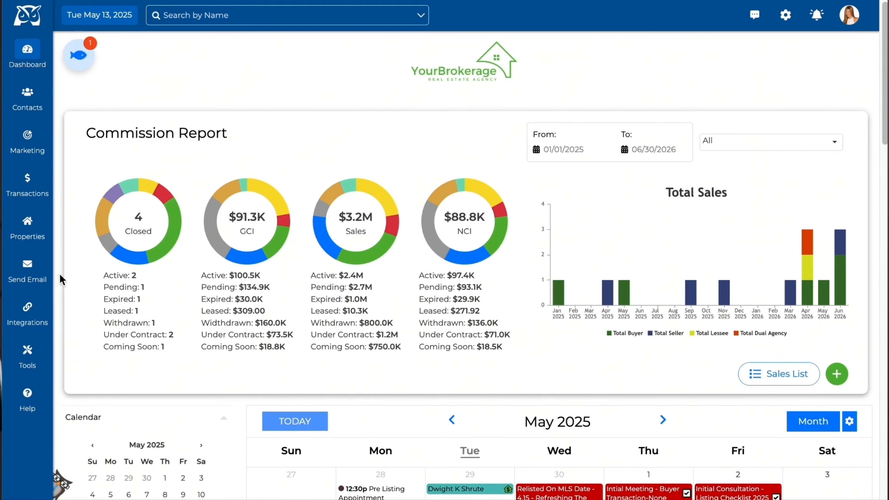
Examine the delivery and open statistics of a Wise Agent video email among the BombBomb integration's emails
{"action": "left_click", "coordinate": [28, 309]}
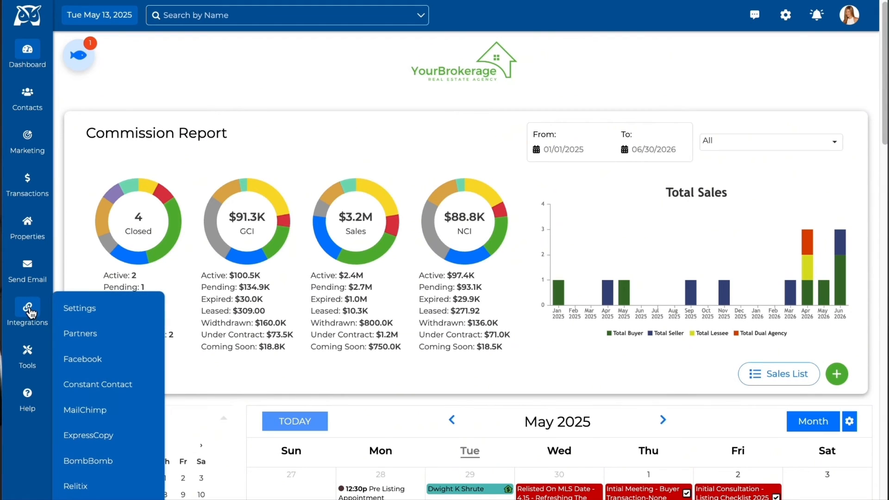
{"action": "left_click", "coordinate": [124, 467]}
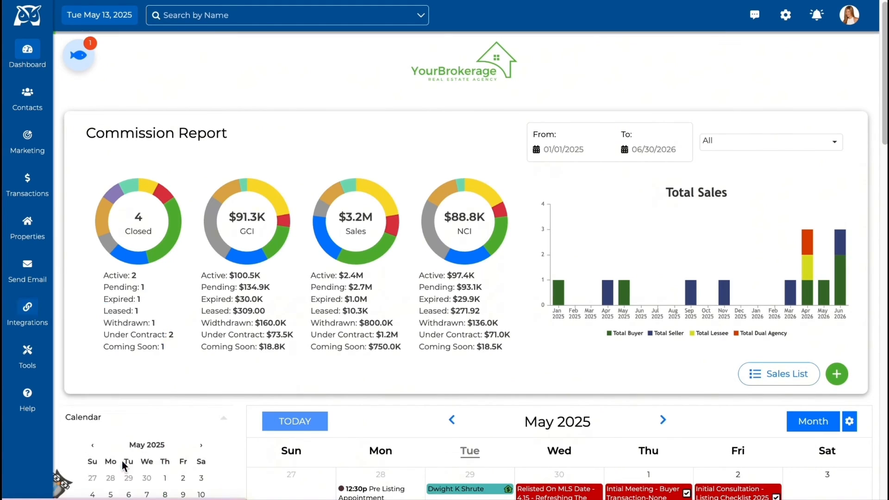
{"action": "left_click", "coordinate": [265, 146]}
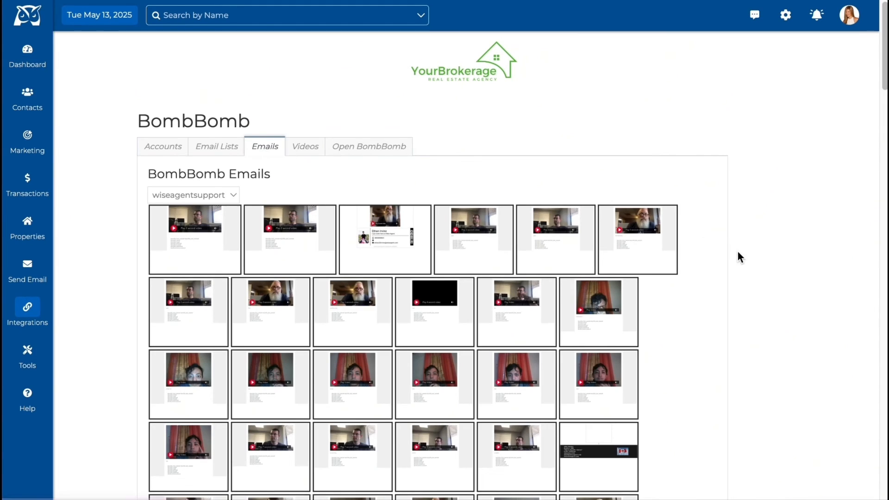
{"action": "scroll", "coordinate": [738, 255], "scroll_direction": "down", "scroll_amount": 15}
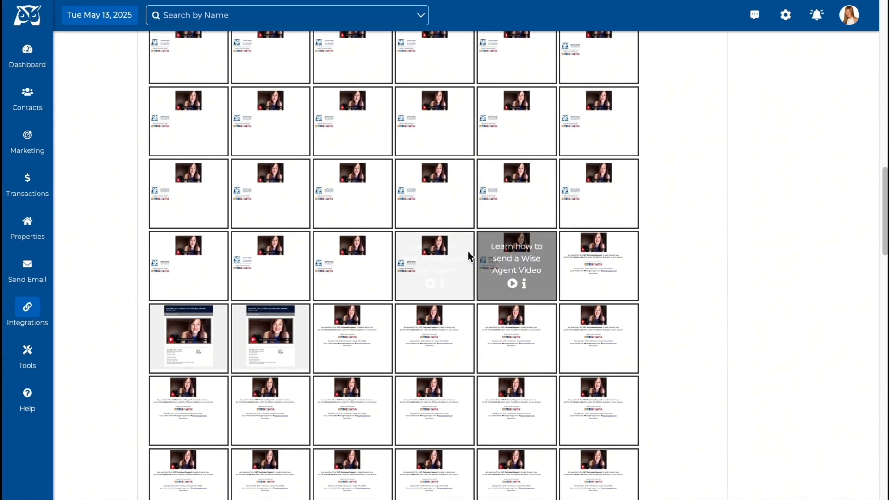
{"action": "left_click", "coordinate": [443, 283]}
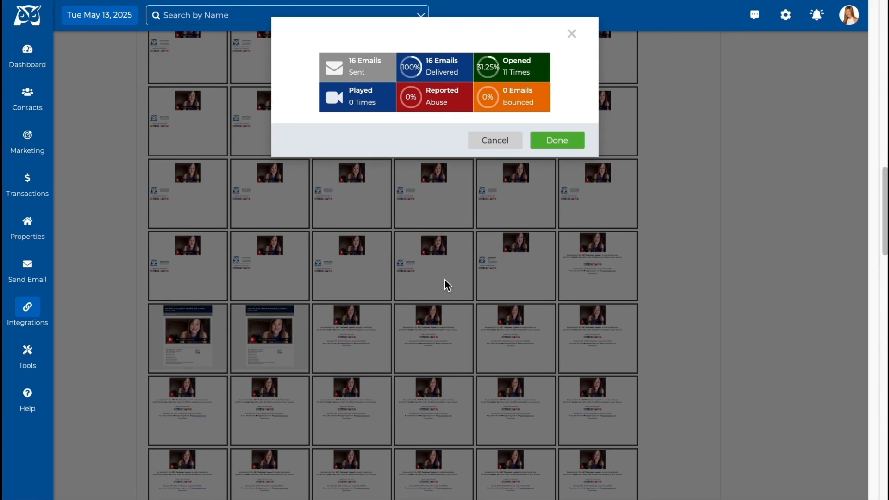